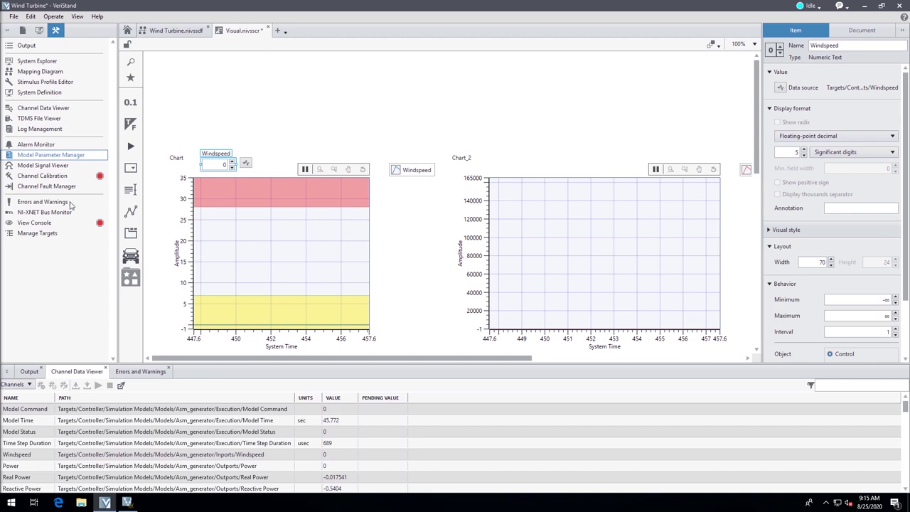
- Open the Mapping Diagram, then the System Explorer for Wind Turbine.nivssdf
left_click(41, 71)
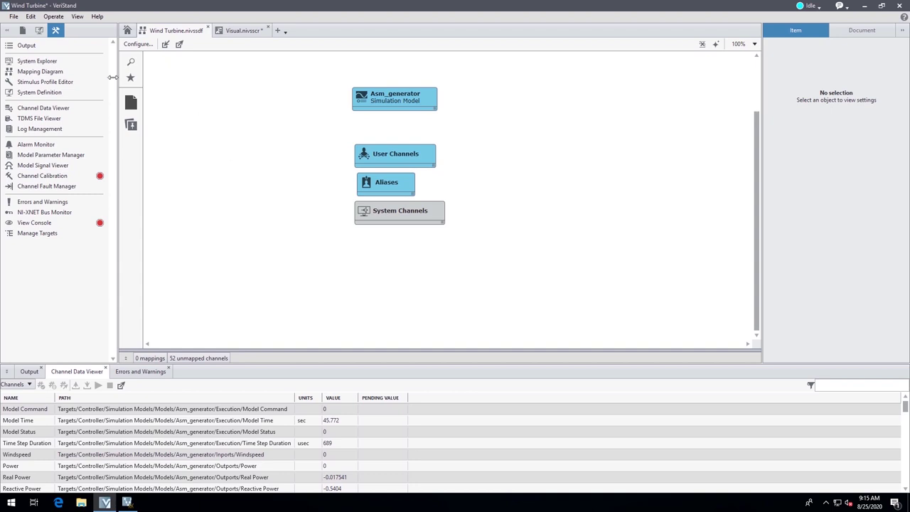
left_click(37, 61)
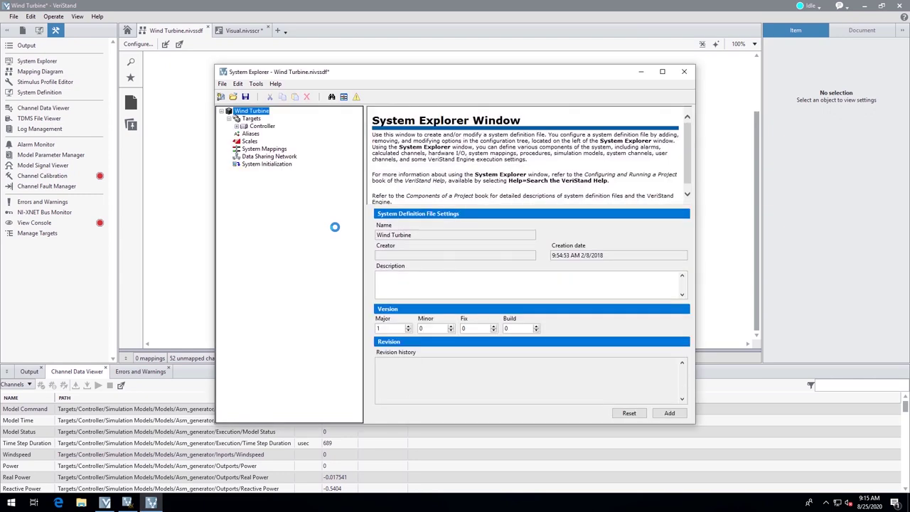
- Expand Controller > Hardware > Chassis and choose Add DAQ Device on the DAQ section
left_click(237, 127)
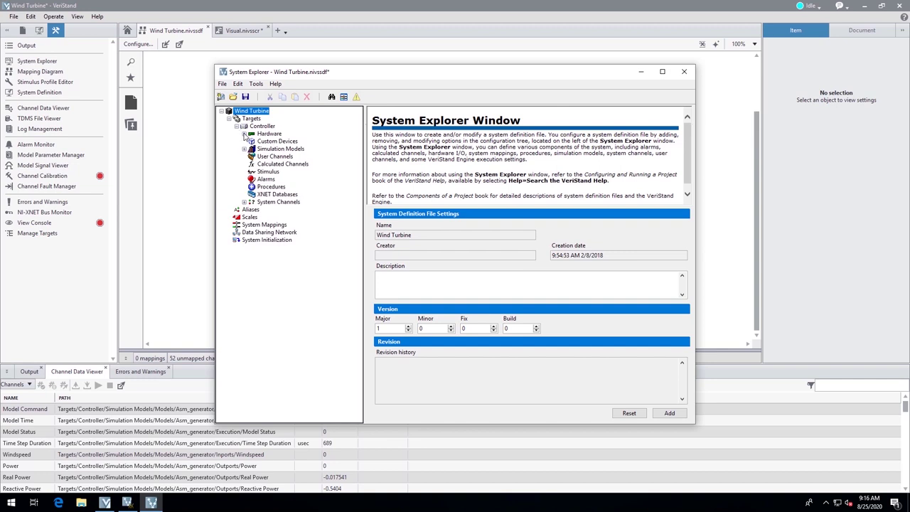
left_click(244, 134)
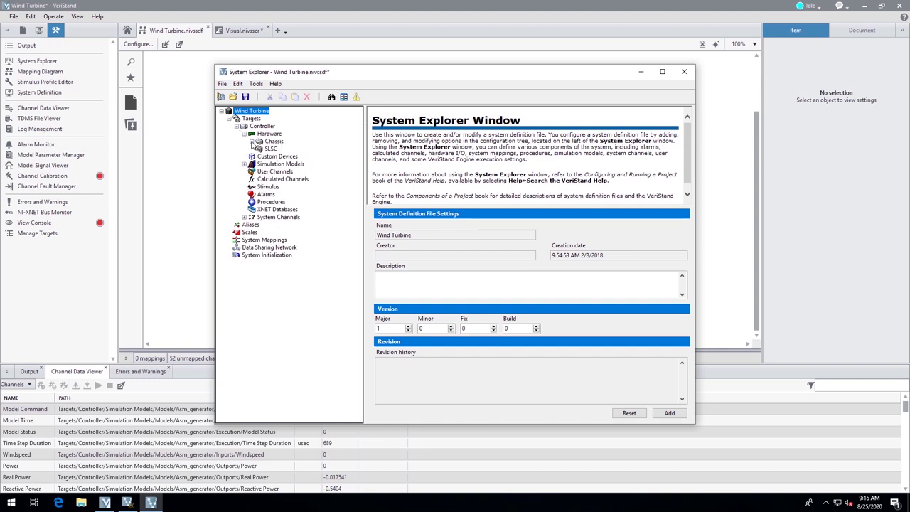
left_click(252, 141)
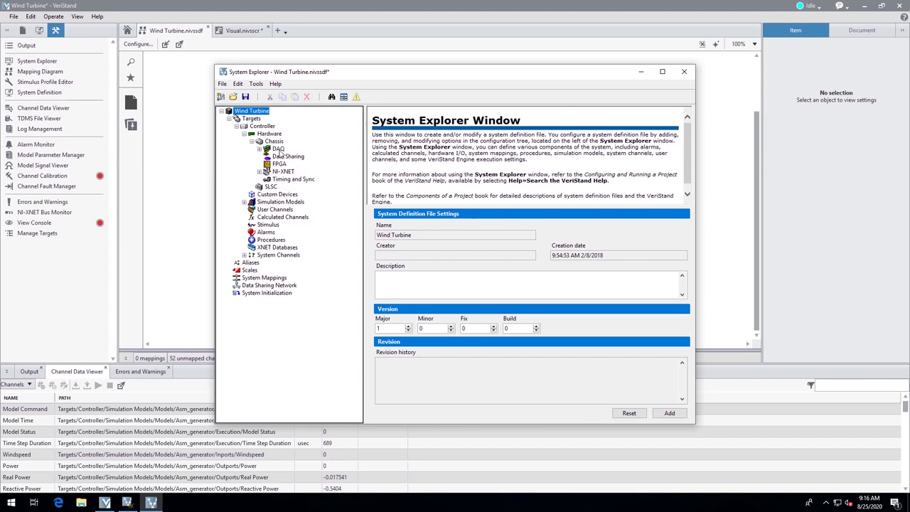
right_click(279, 150)
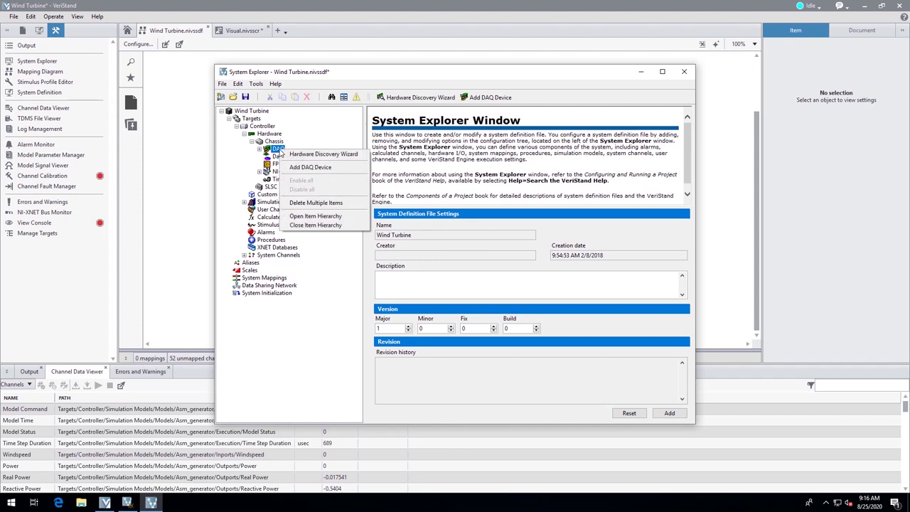
left_click(310, 167)
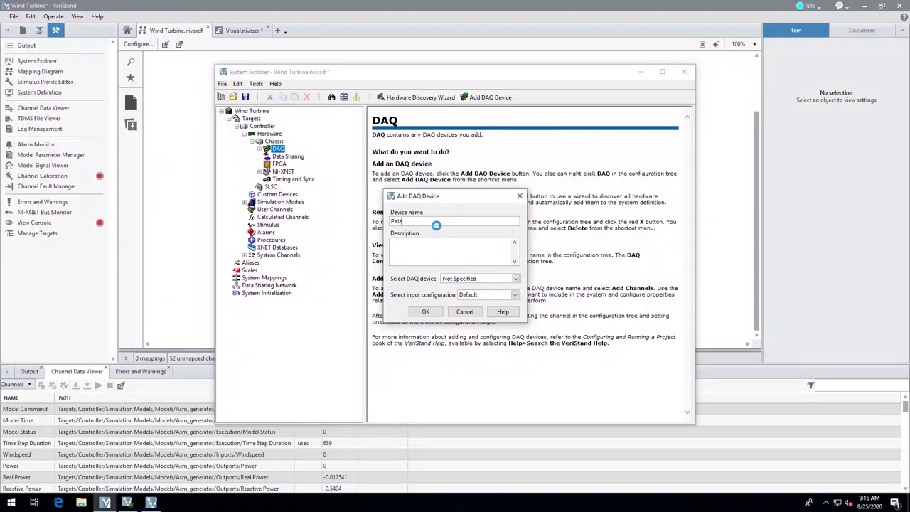
- Add a DAQ device named PXIe-6509, selecting the PXIe-6509 model from the device list
type("6509")
left_click(515, 278)
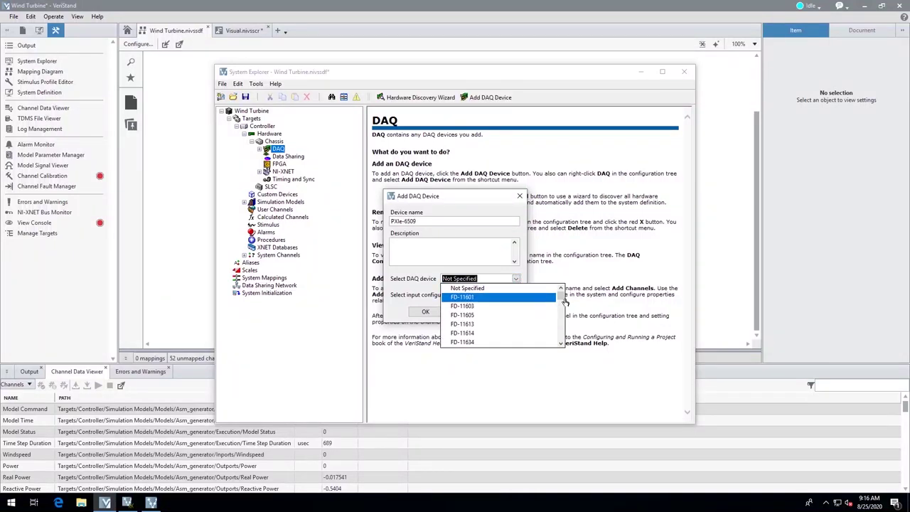
left_click_drag(561, 298, 561, 321)
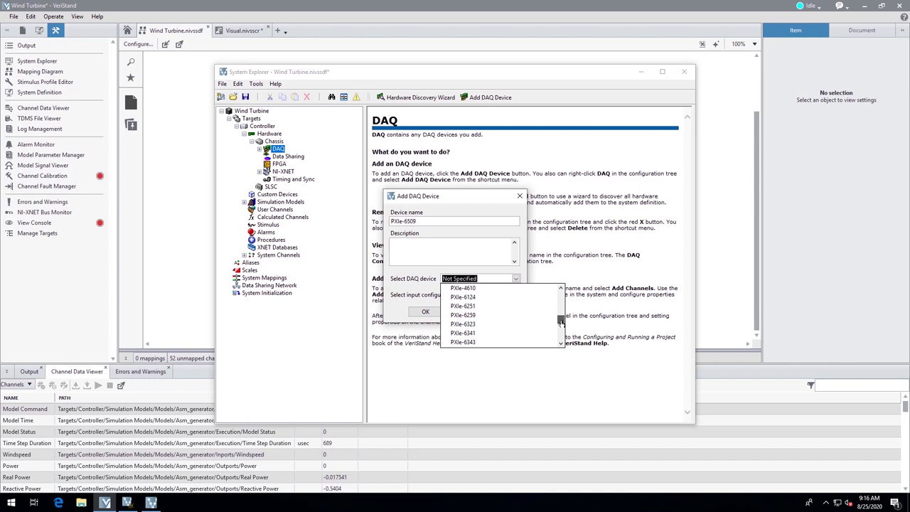
left_click(561, 345)
left_click(562, 345)
left_click(562, 344)
left_click(561, 345)
left_click(561, 344)
left_click(562, 344)
left_click(561, 345)
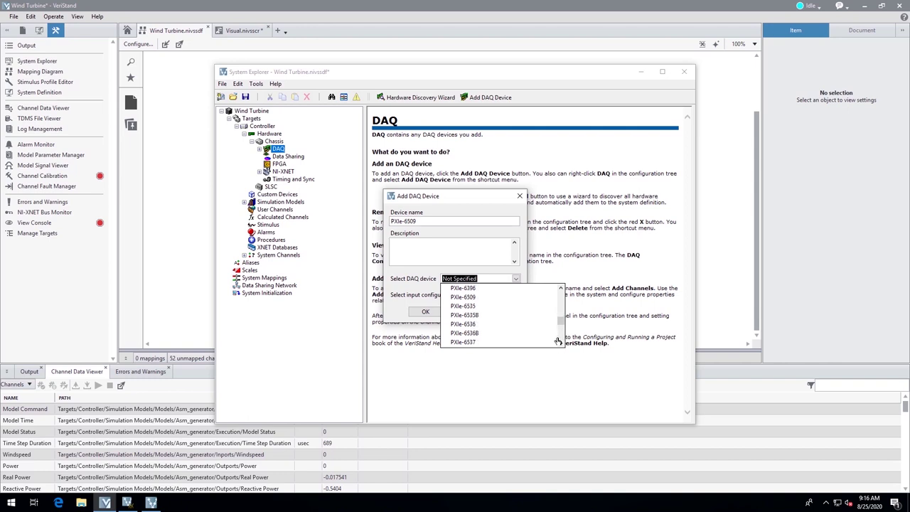
left_click(510, 302)
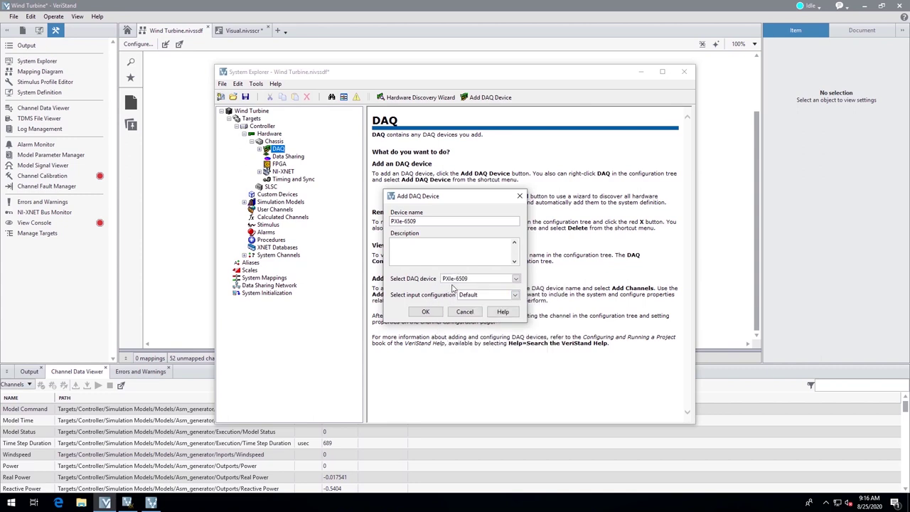
left_click(430, 313)
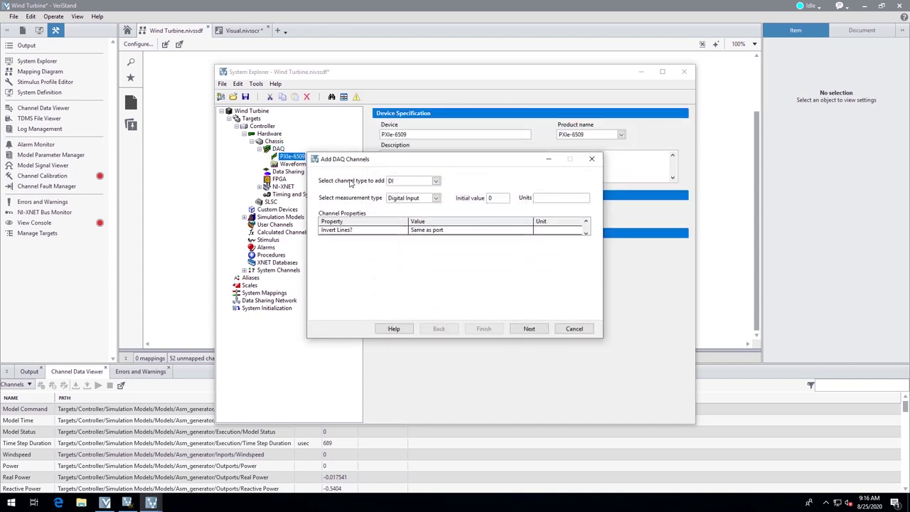
- Add DO channels for port0 lines DO0–DO7 to the PXIe-6509 and save the system definition
left_click(436, 182)
left_click(427, 220)
left_click(529, 330)
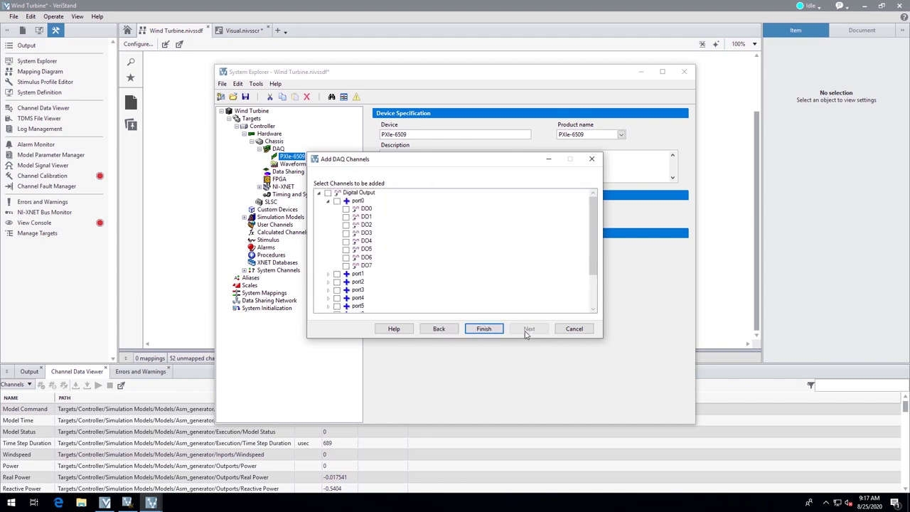
left_click(337, 201)
left_click(485, 329)
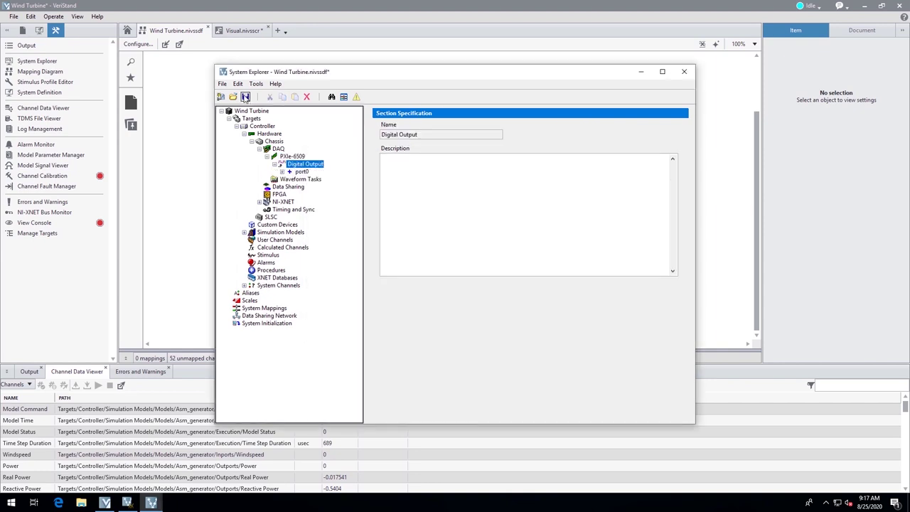
left_click(246, 97)
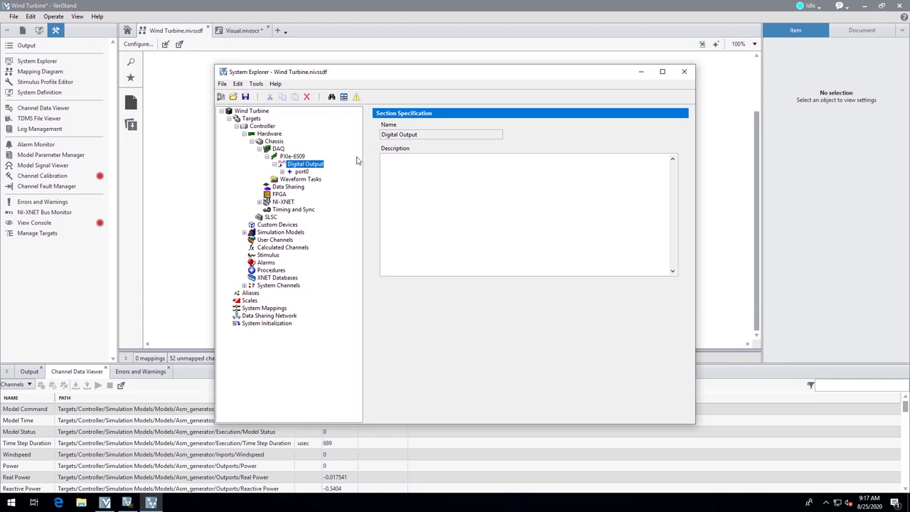
- Close System Explorer and drag the PXIe-6509 node to the top right of the diagram
left_click(684, 74)
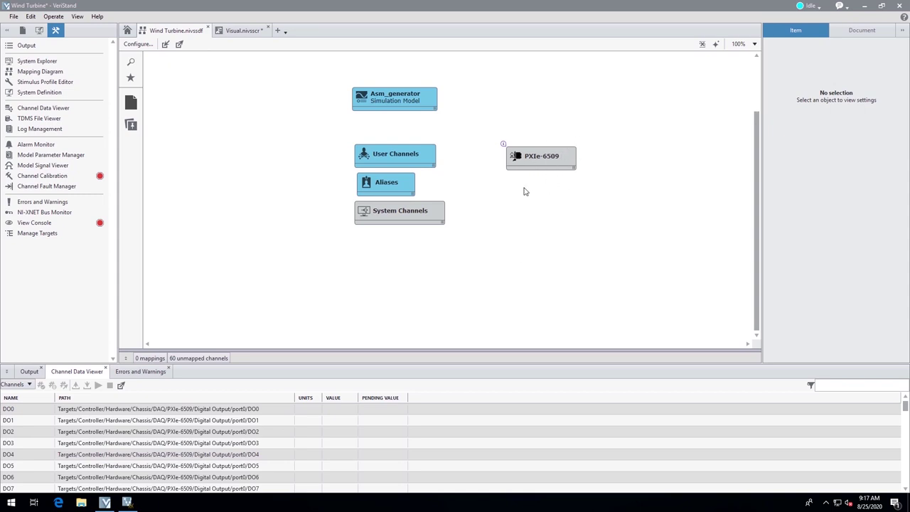
left_click(540, 162)
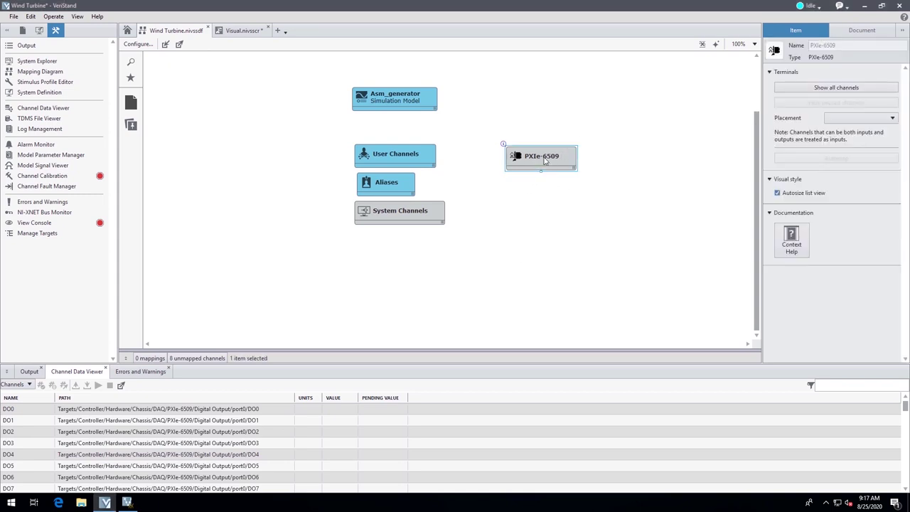
left_click_drag(540, 162, 561, 121)
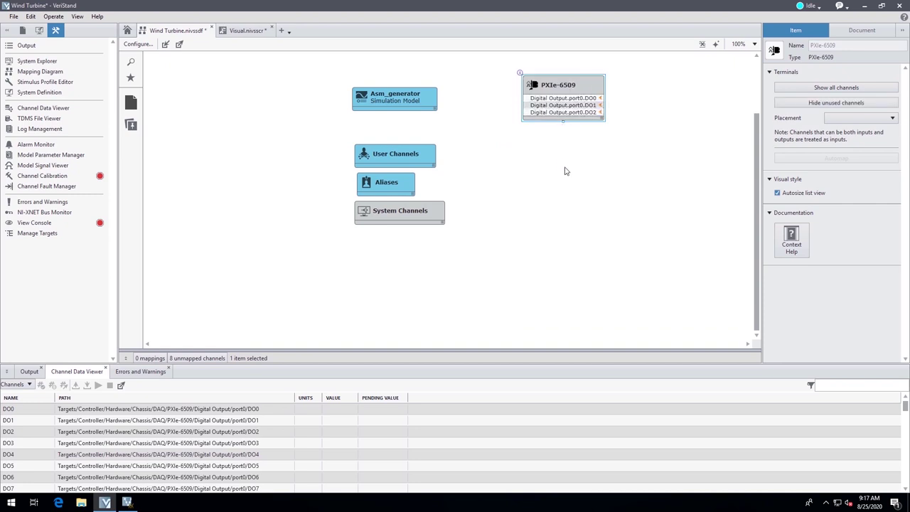
mouse_move(565, 91)
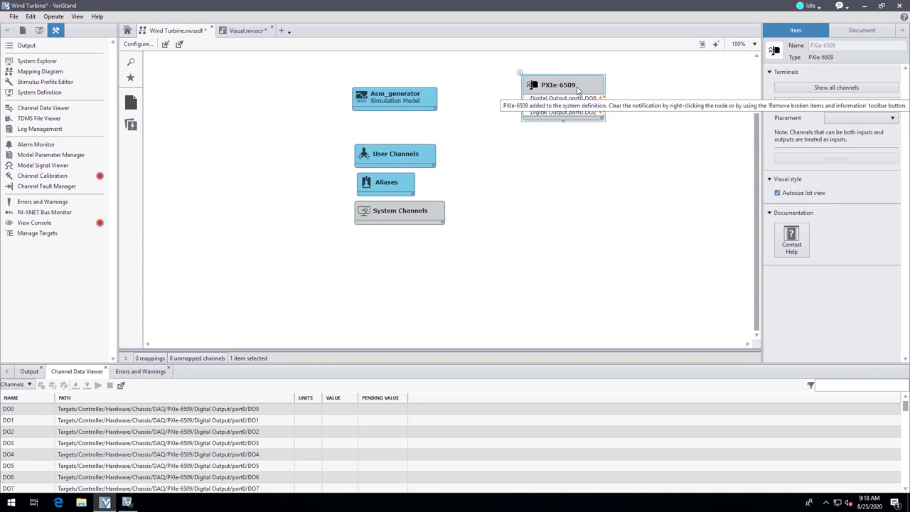
- Set PXIe-6509 terminals to inputs and outputs on left, and move Asm_generator up-left
right_click(581, 97)
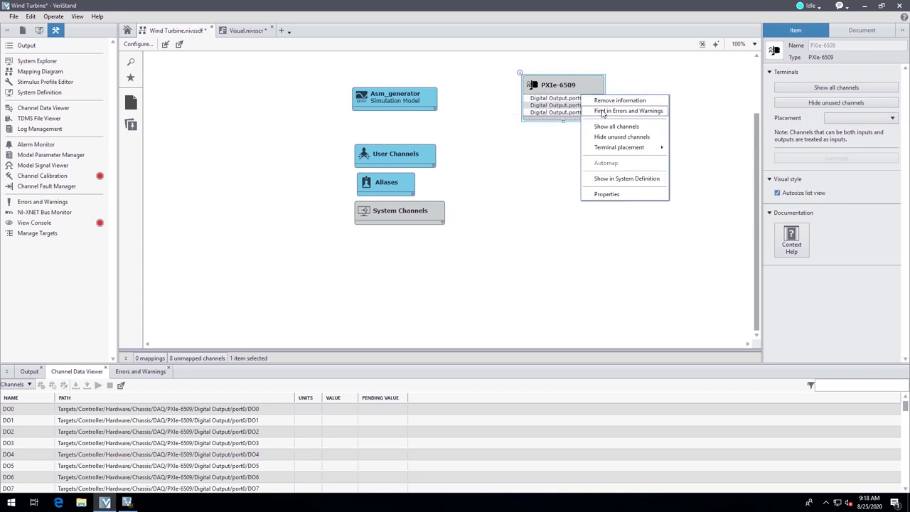
mouse_move(624, 151)
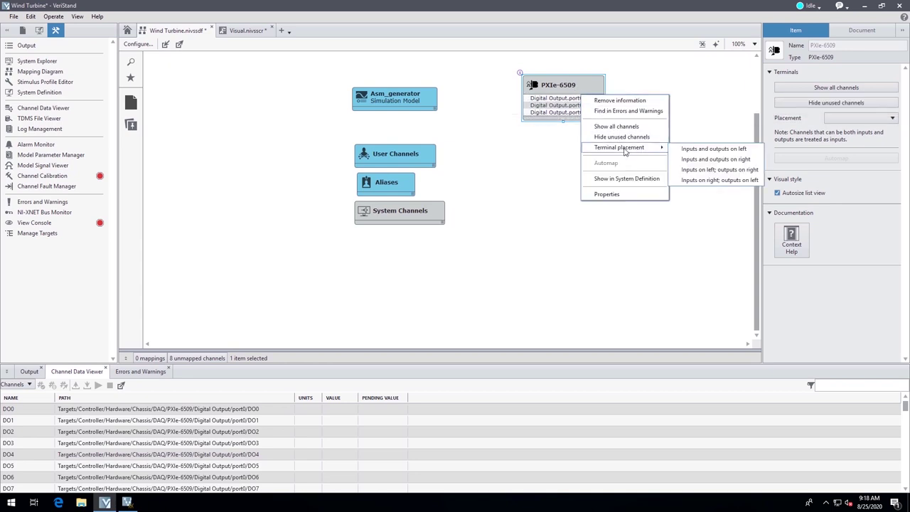
left_click(721, 153)
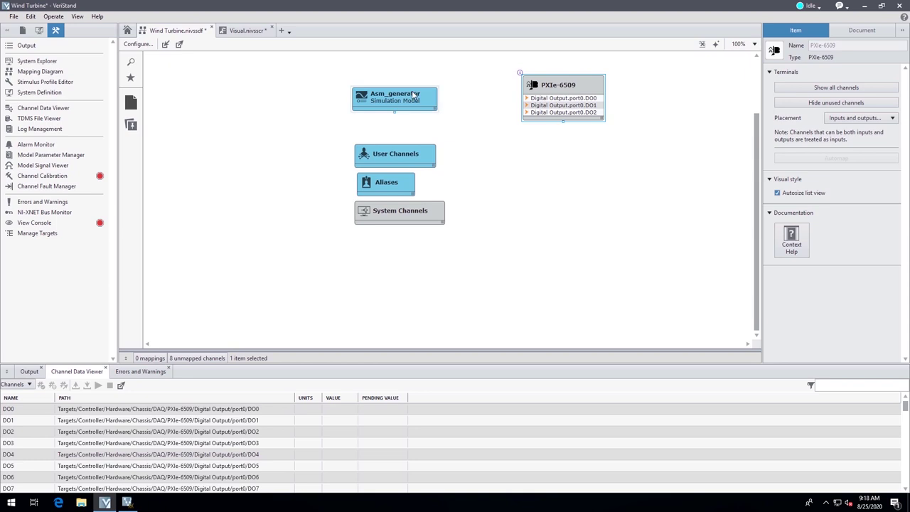
left_click_drag(414, 94, 375, 81)
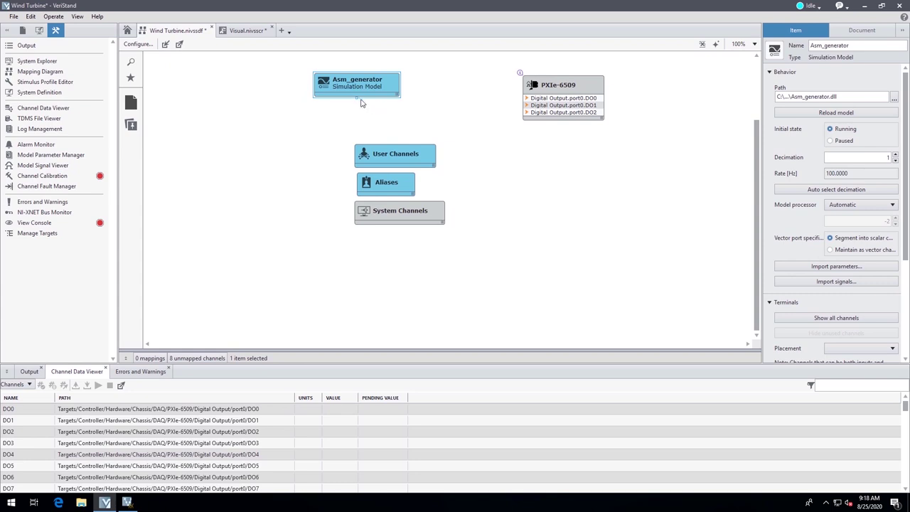
- Reduce Asm_generator to its Inports.Windspeed terminal, placed on the block's right side
left_click_drag(357, 96, 358, 117)
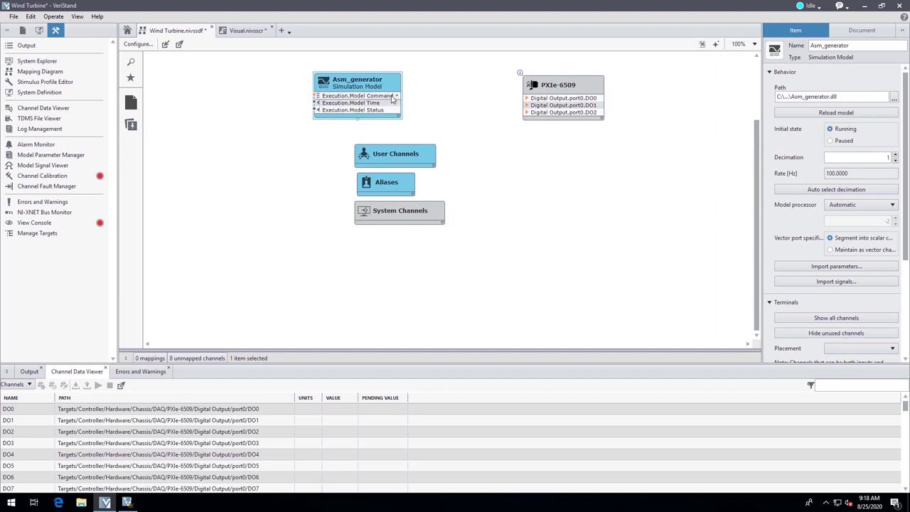
left_click(390, 98)
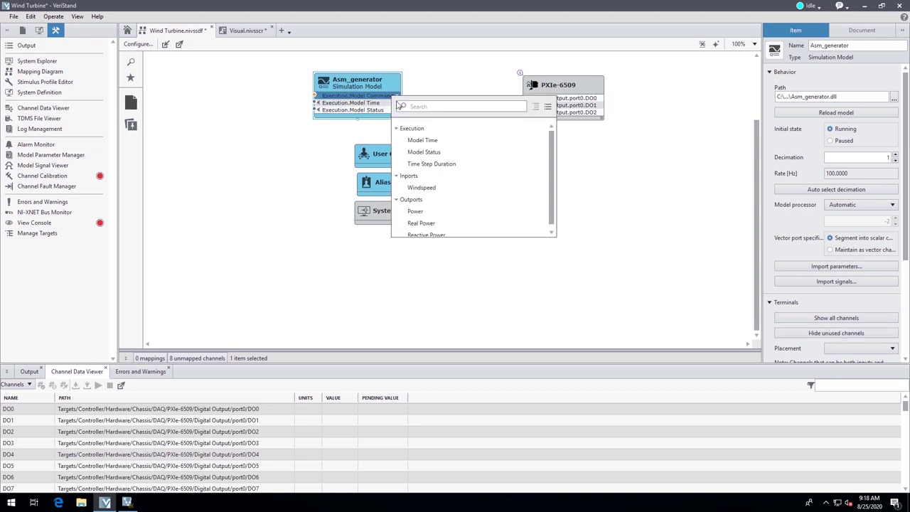
left_click(440, 187)
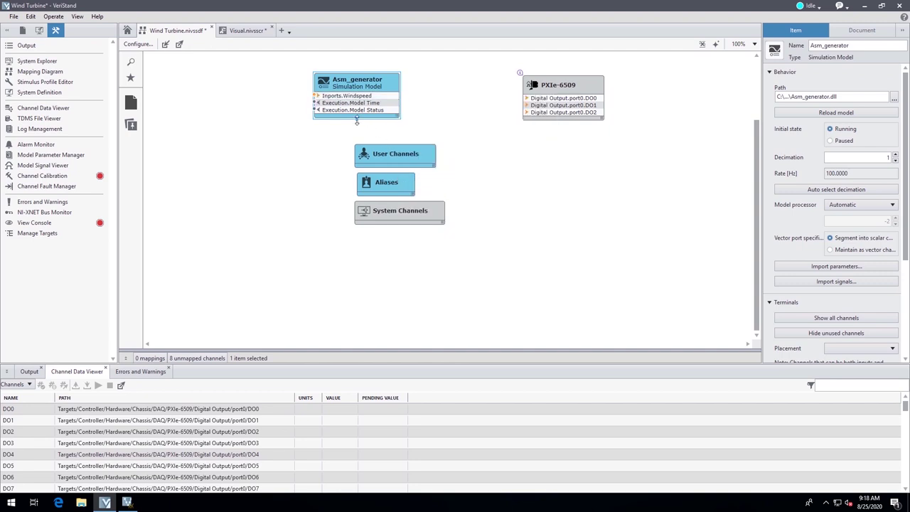
left_click_drag(356, 119, 356, 105)
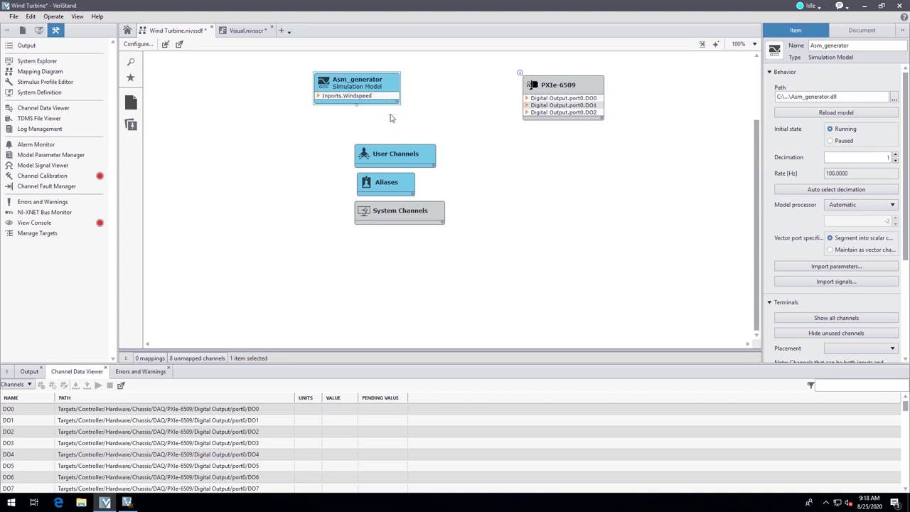
right_click(381, 91)
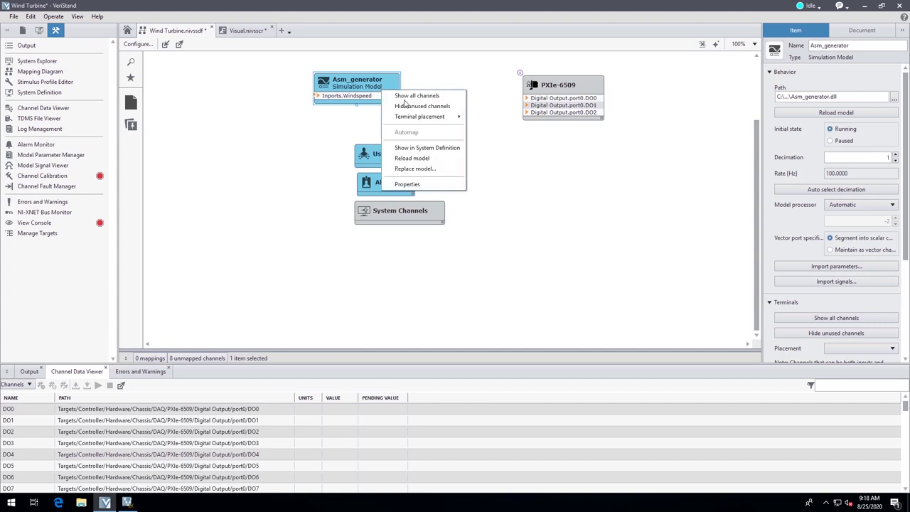
mouse_move(429, 119)
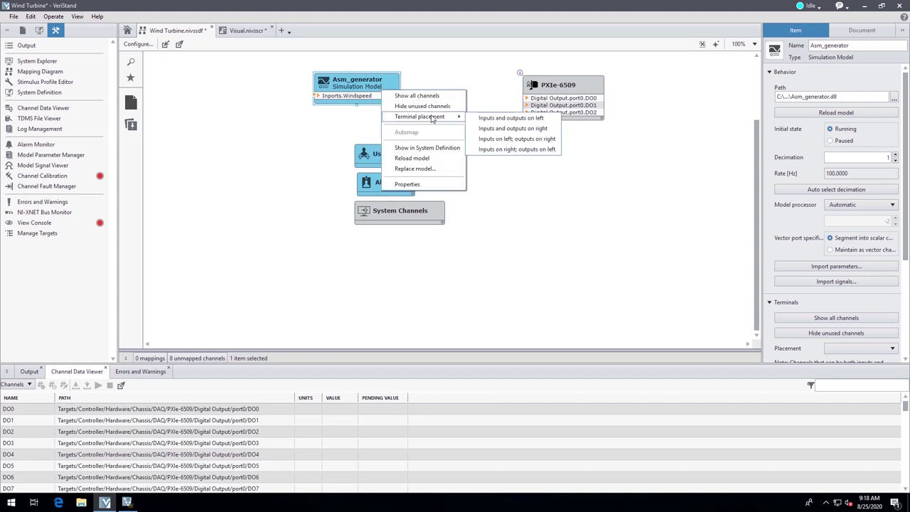
left_click(518, 128)
left_click(486, 136)
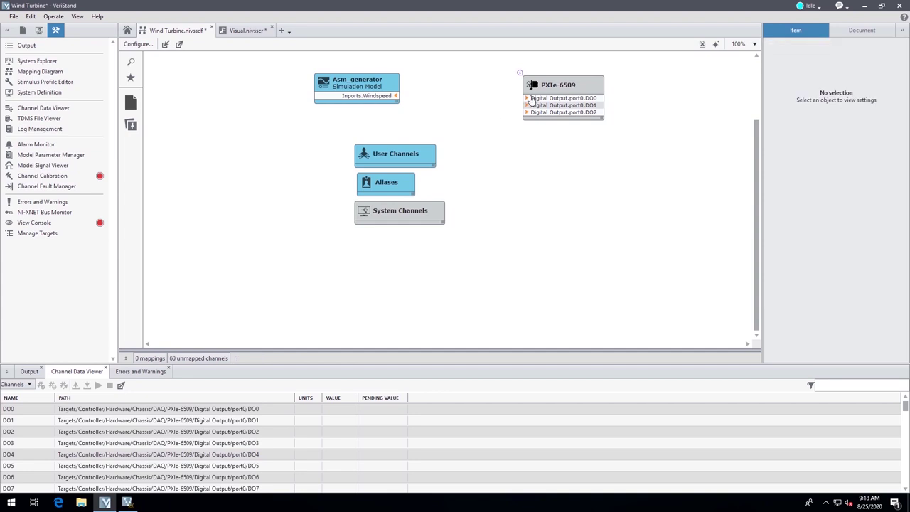
- Nudge the PXIe-6509 node up-right and bring up the Software palette
left_click_drag(554, 86, 563, 81)
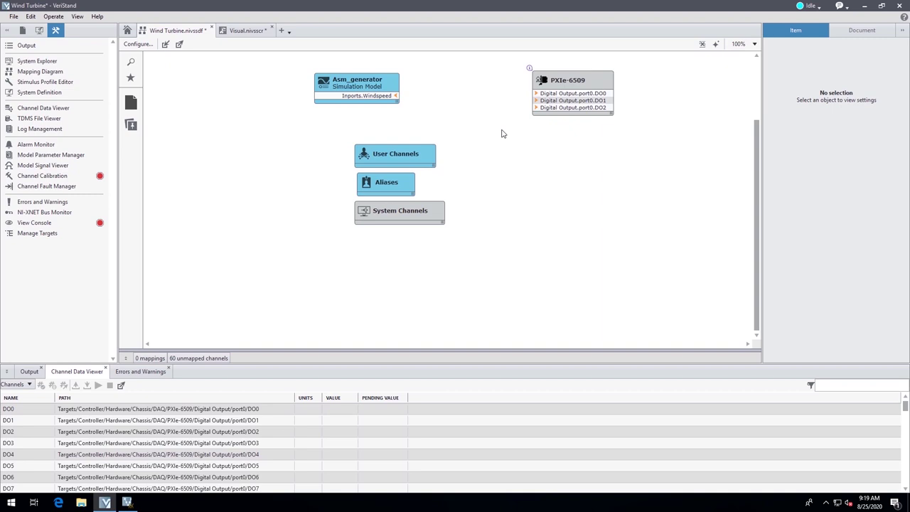
left_click(138, 104)
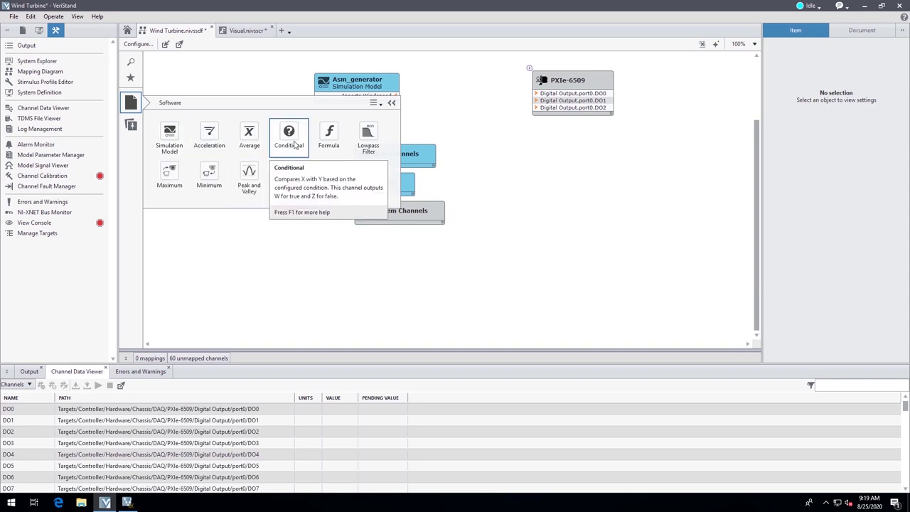
- Place a Conditional node with constant Y, W and Z, setting Y to 28 and W to 1
left_click_drag(295, 144, 453, 120)
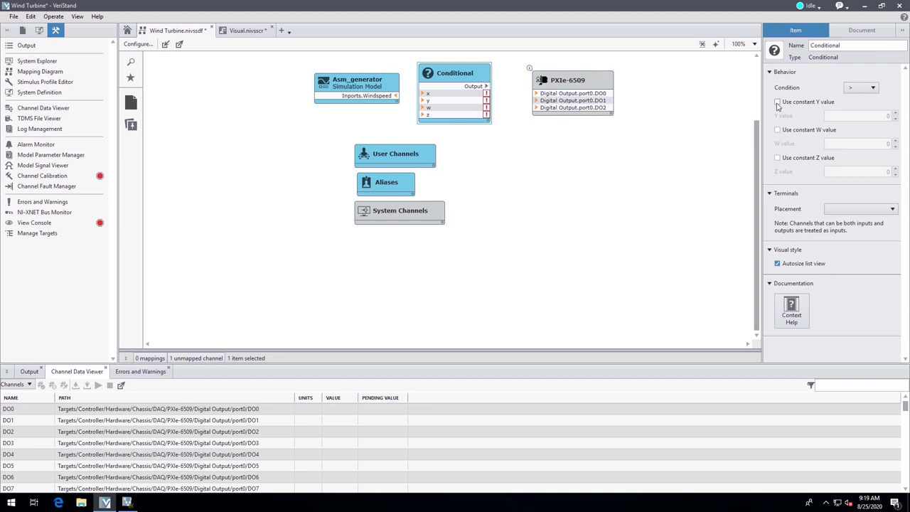
left_click(777, 102)
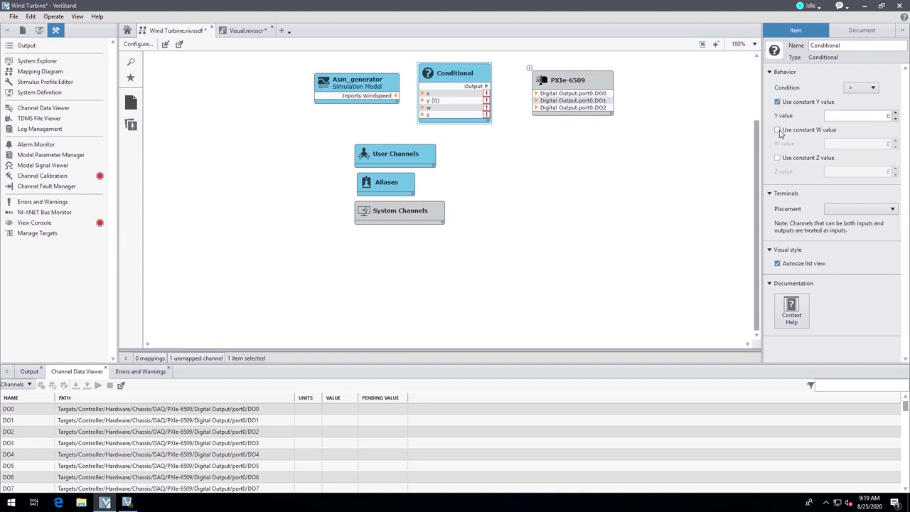
left_click(776, 130)
left_click(777, 158)
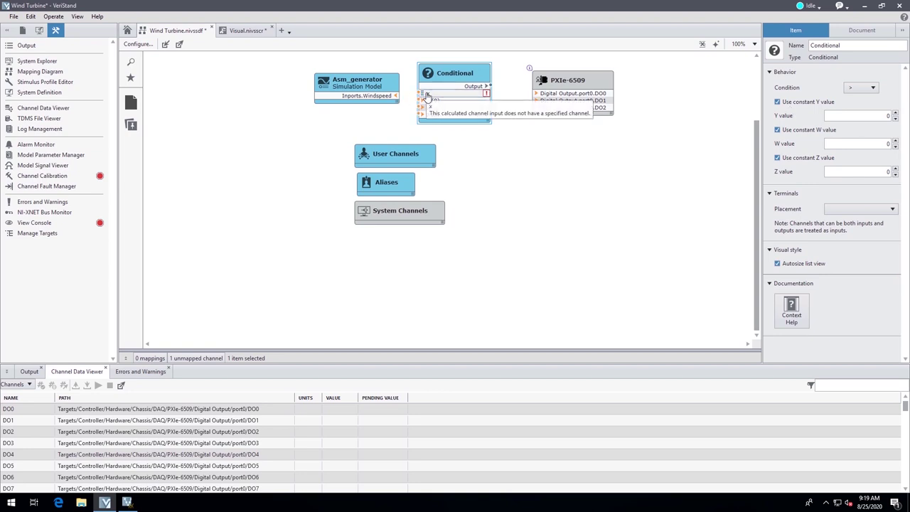
double_click(889, 116)
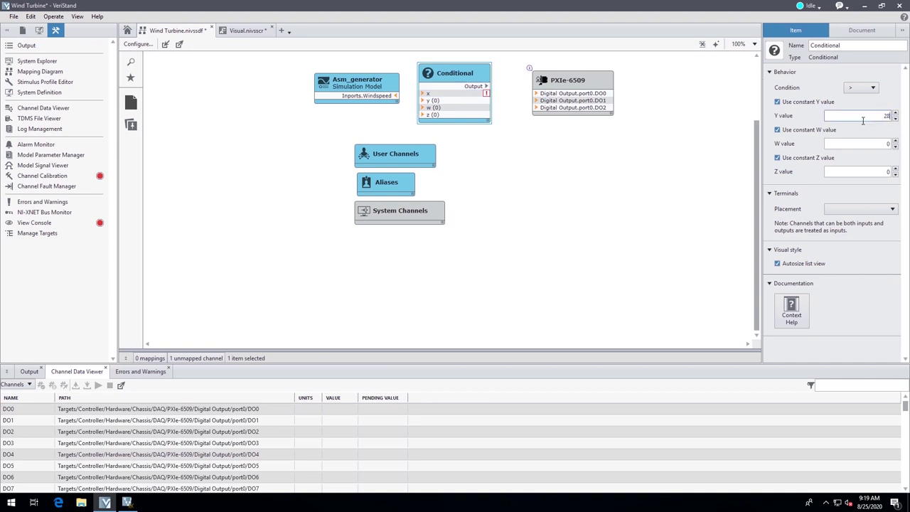
left_click(868, 143)
double_click(868, 143)
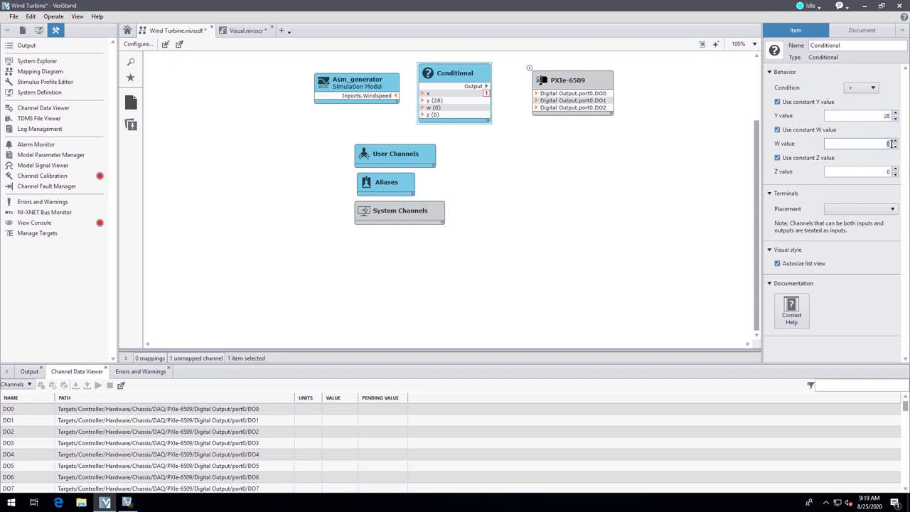
type("1")
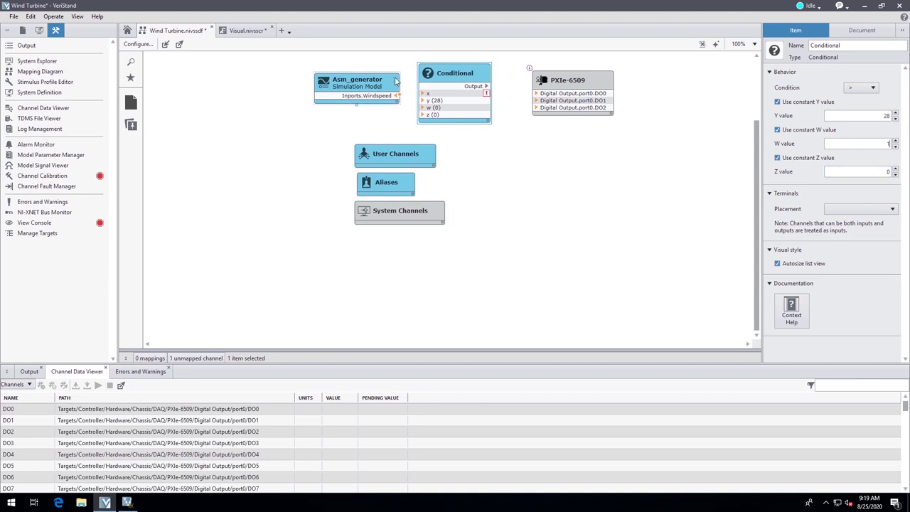
- Wire Inports.Windspeed to the Conditional's x input and its output to PXIe-6509 port0.DO1
left_click(392, 78)
left_click_drag(392, 78, 423, 93)
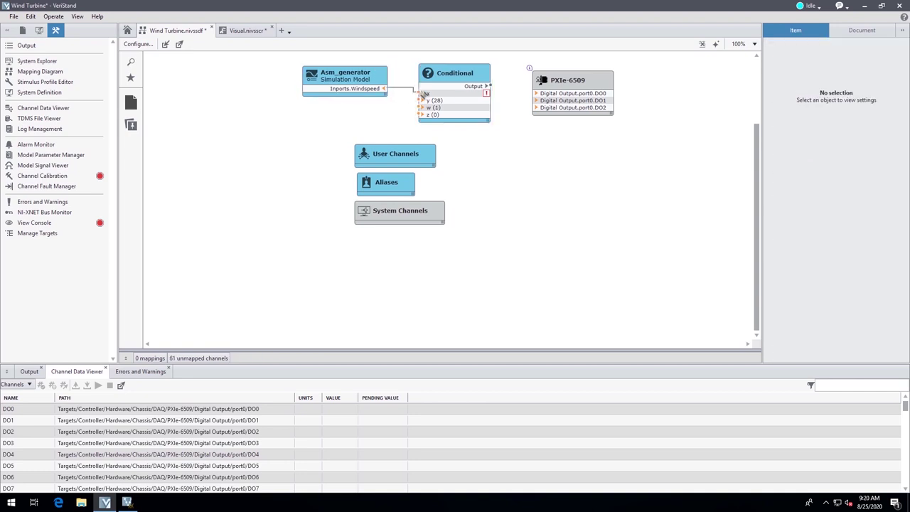
left_click_drag(487, 86, 534, 94)
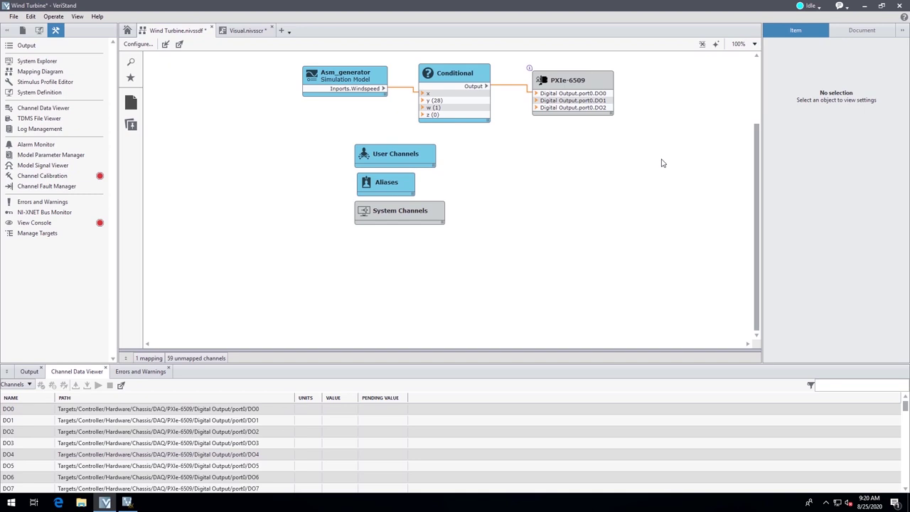
- Deploy the Wind Turbine system definition from the Idle status menu, saving it first
left_click(814, 7)
left_click(815, 17)
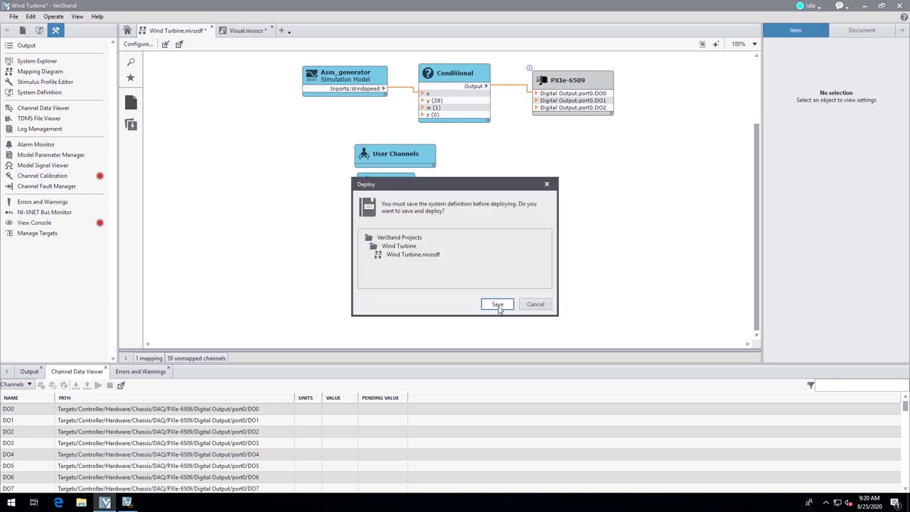
left_click(498, 306)
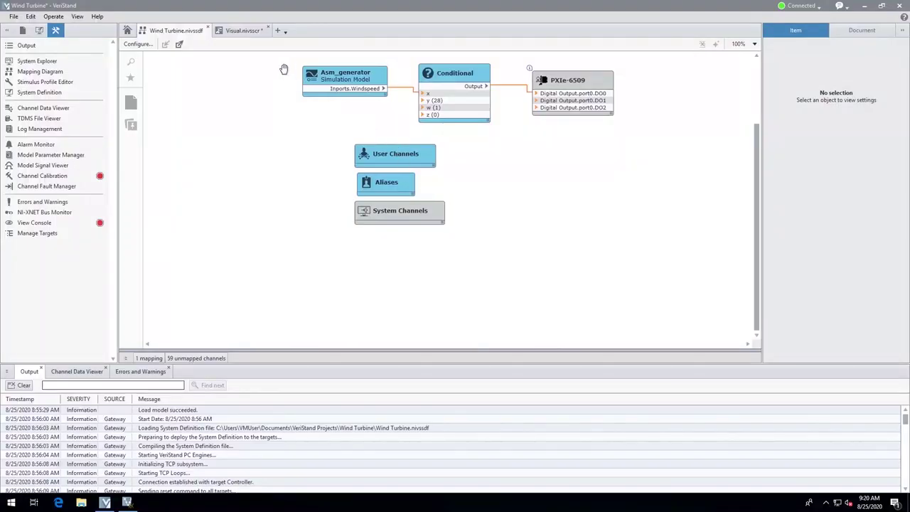
- Place a round LED on Visual.nivsscr bound to Calculated Channels > Conditional
left_click(238, 31)
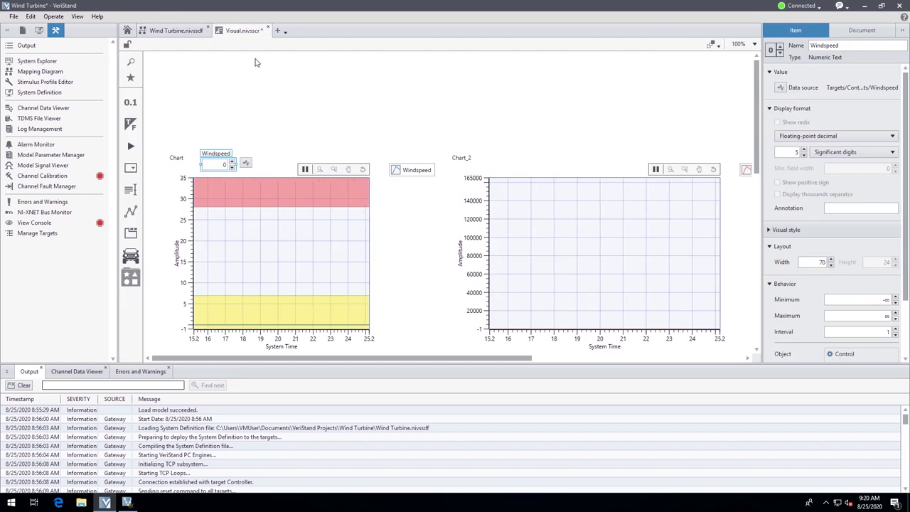
left_click(131, 125)
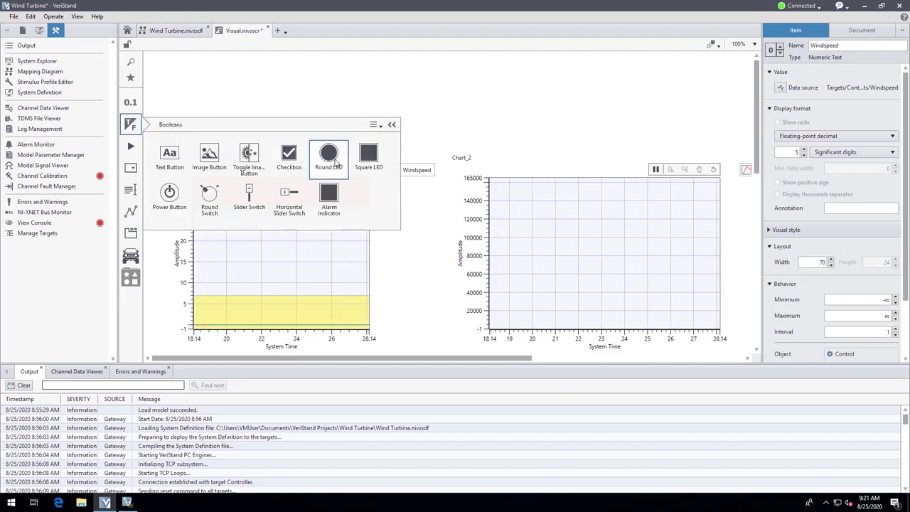
left_click_drag(438, 113, 468, 98)
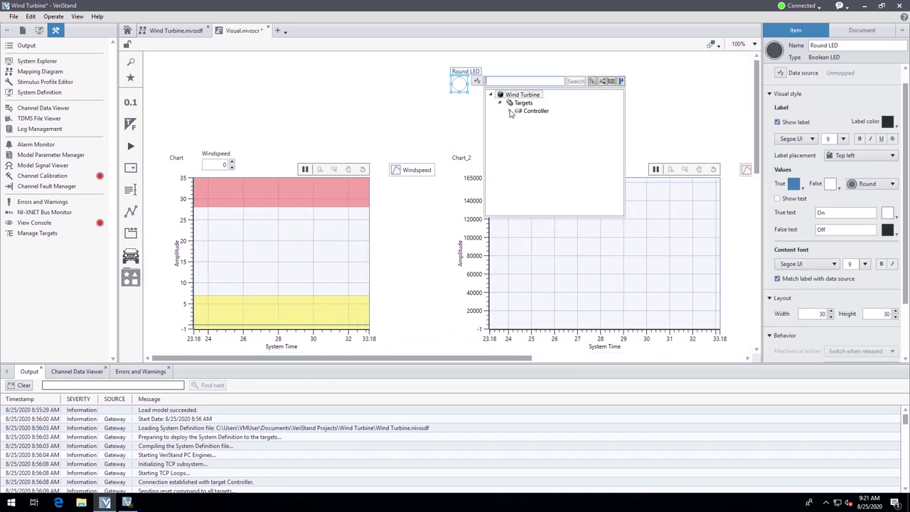
left_click(516, 111)
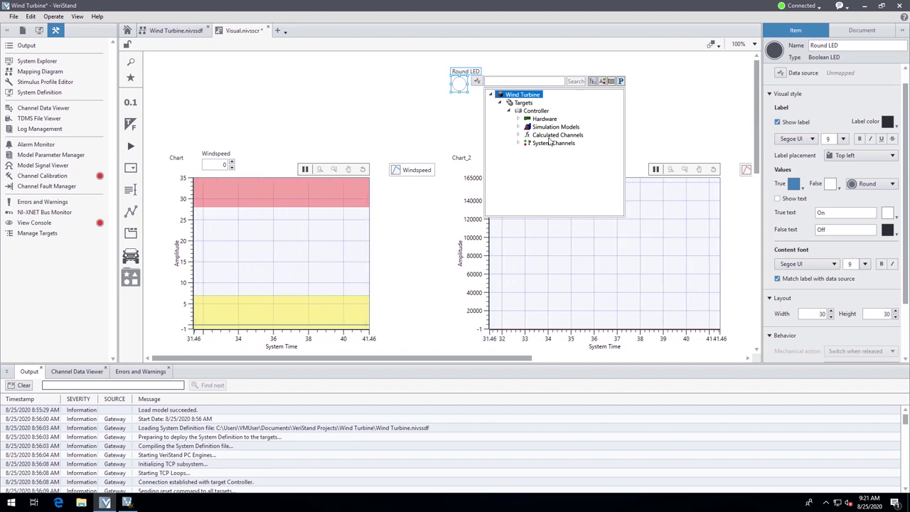
left_click(518, 135)
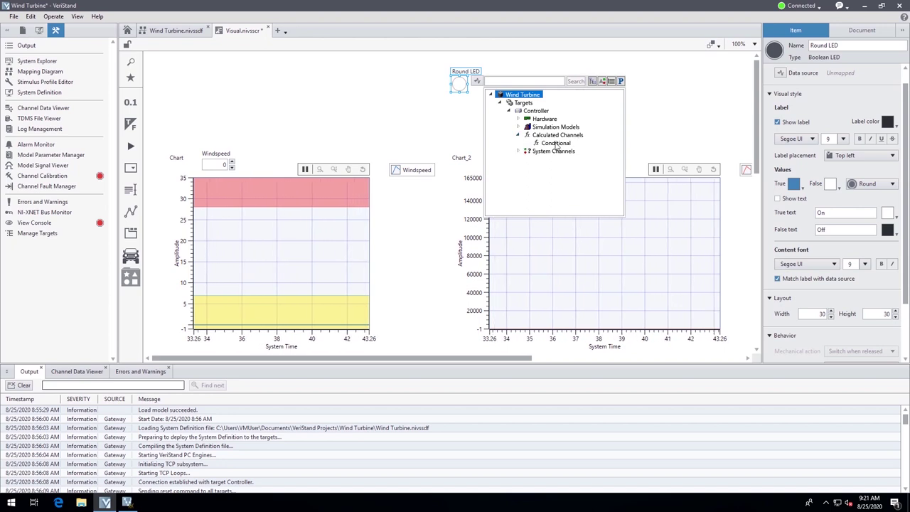
left_click(556, 143)
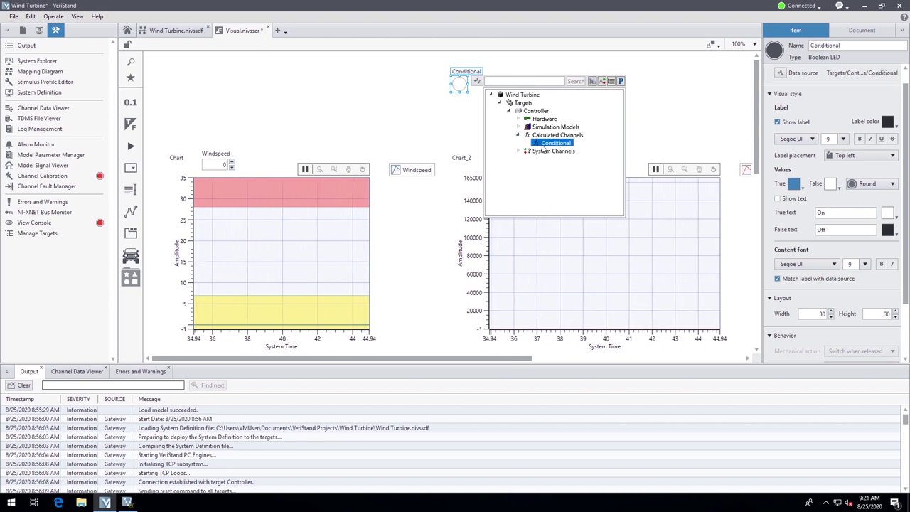
left_click(672, 138)
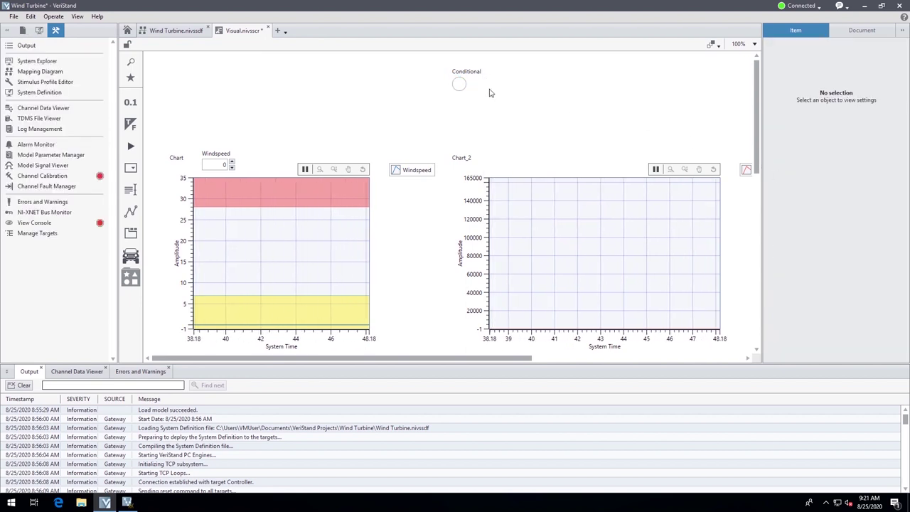
- Set the LED's true colour to dark green and false colour to red
left_click(459, 85)
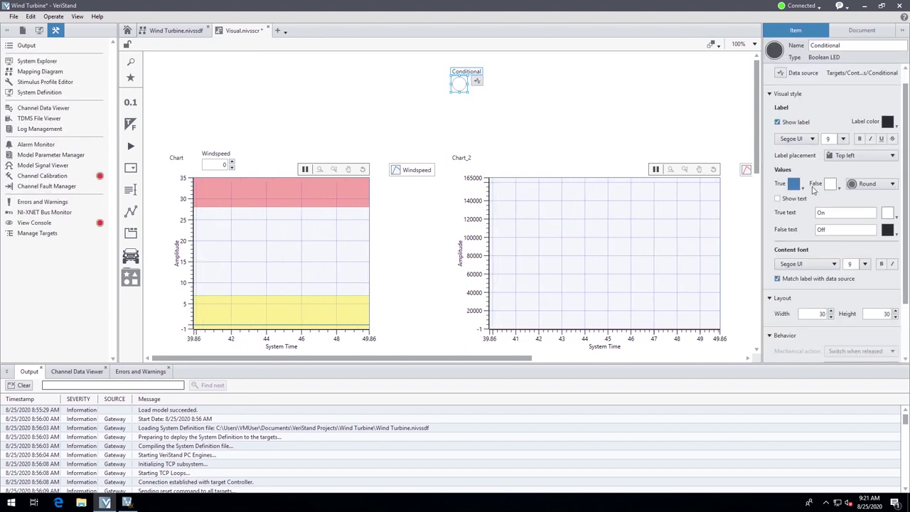
left_click(802, 190)
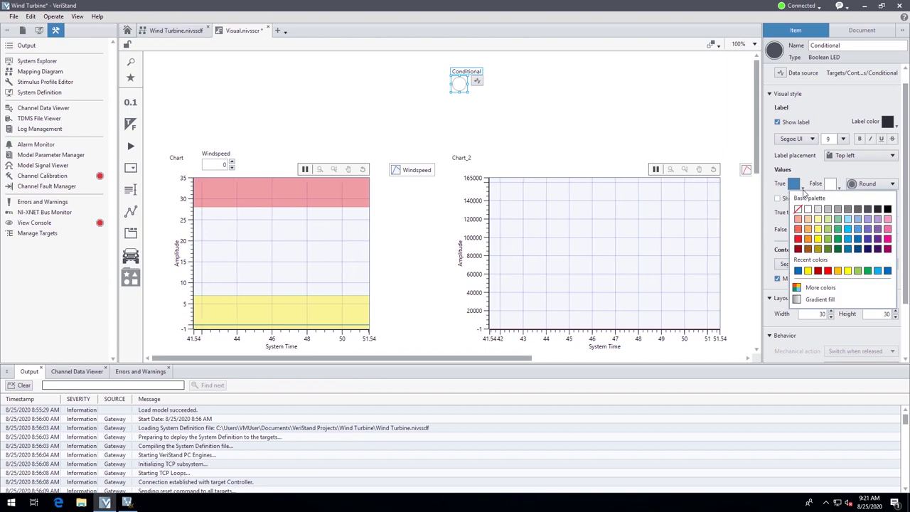
left_click(838, 248)
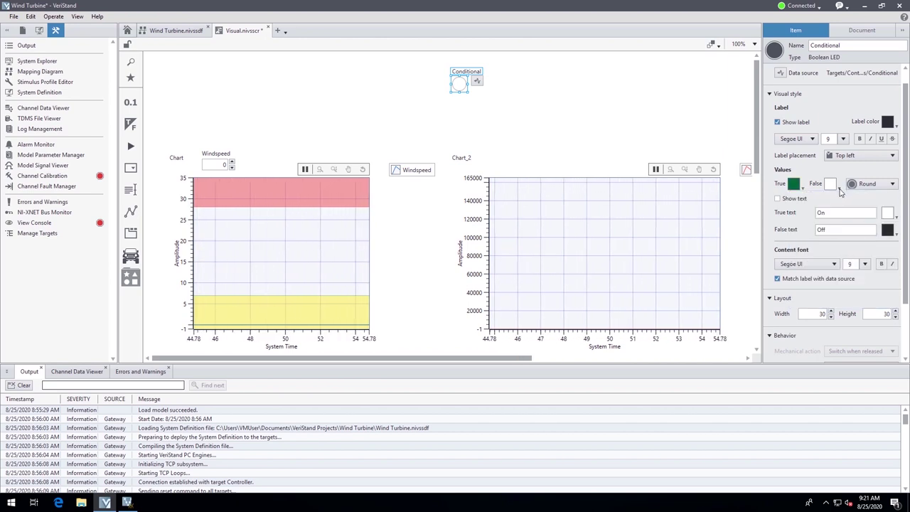
left_click(839, 190)
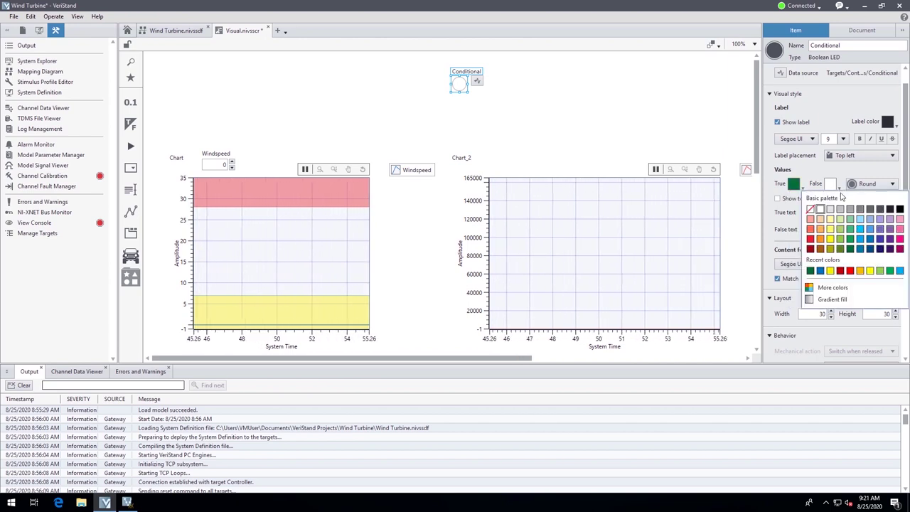
left_click(841, 271)
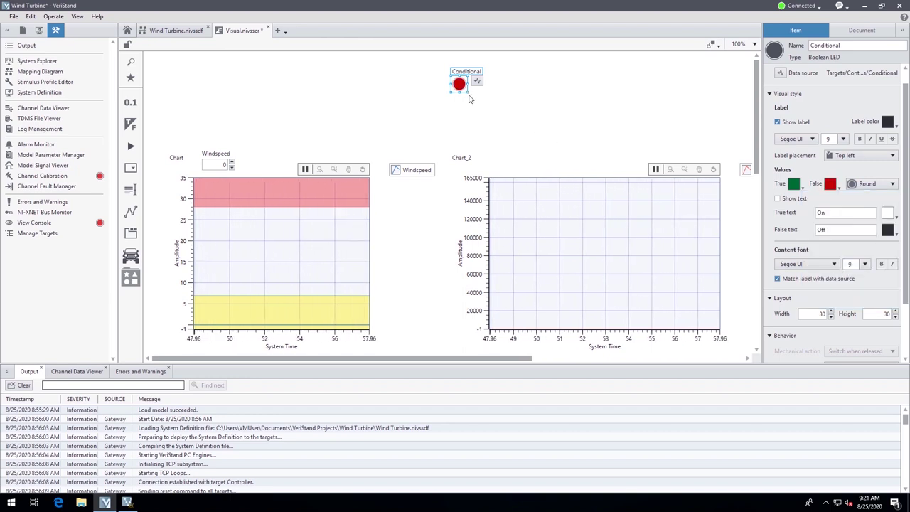
- Enlarge the Conditional LED to about 120x112 and relabel it 'Break Activated?'
left_click_drag(467, 92, 509, 130)
double_click(455, 72)
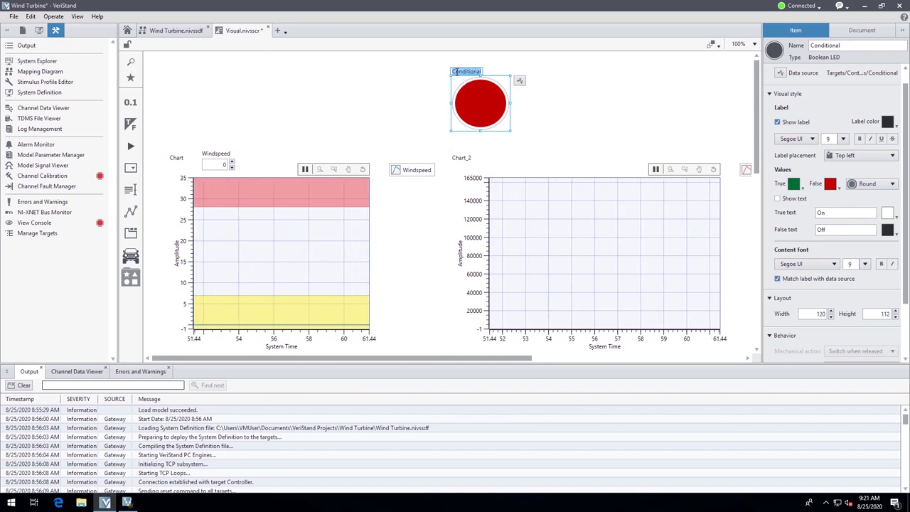
type("B")
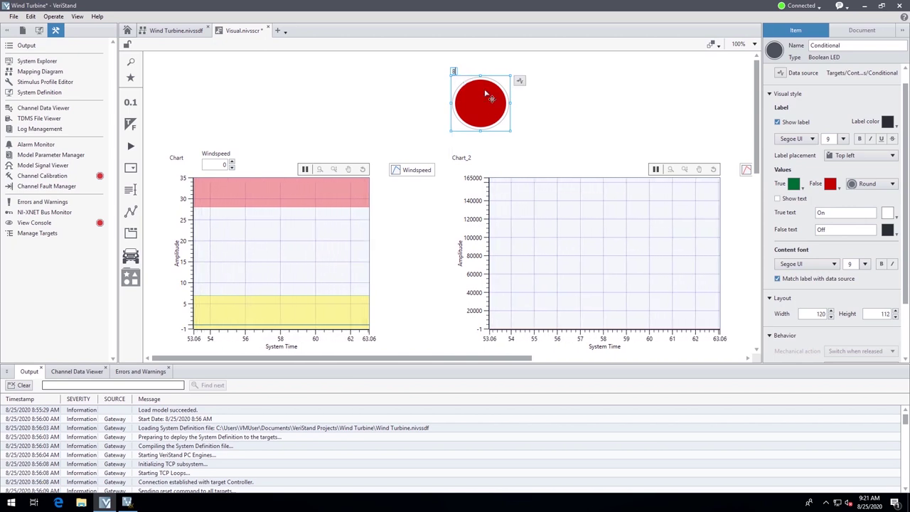
type("k Activat")
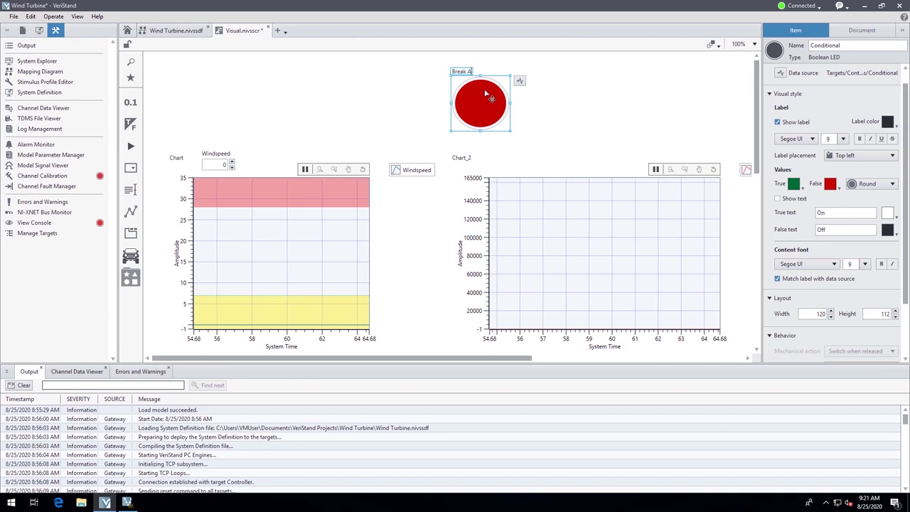
type("ed")
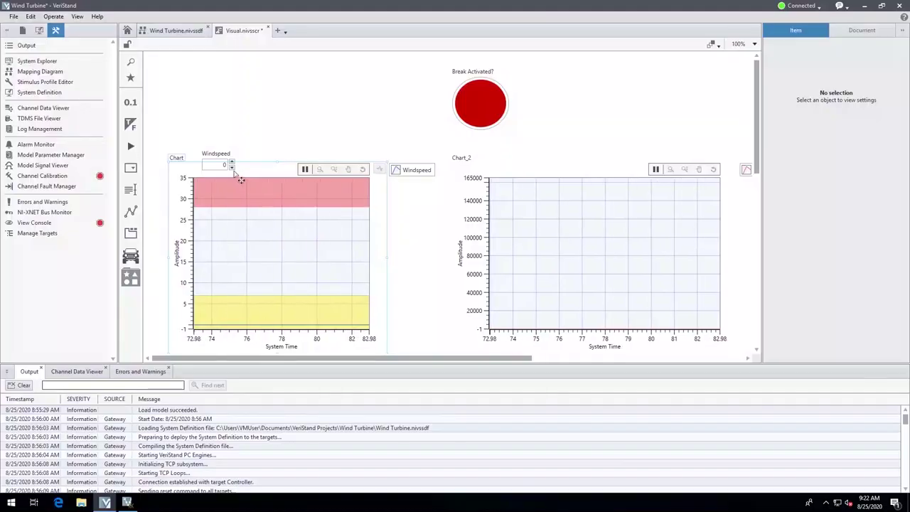
- Raise Windspeed past 28 to 29 so the brake LED turns green, then go back to Wind Turbine.nivssdf
left_click(232, 163)
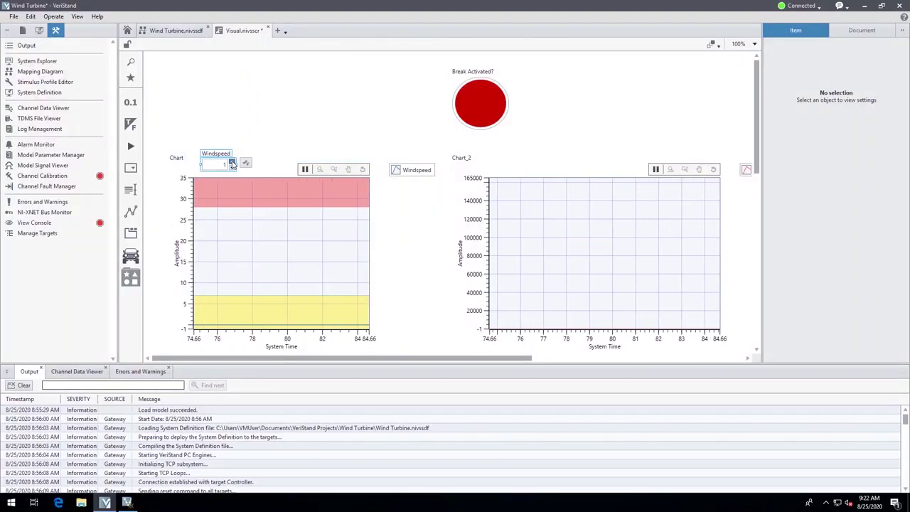
left_click(231, 163)
left_click(231, 163)
left_click(232, 162)
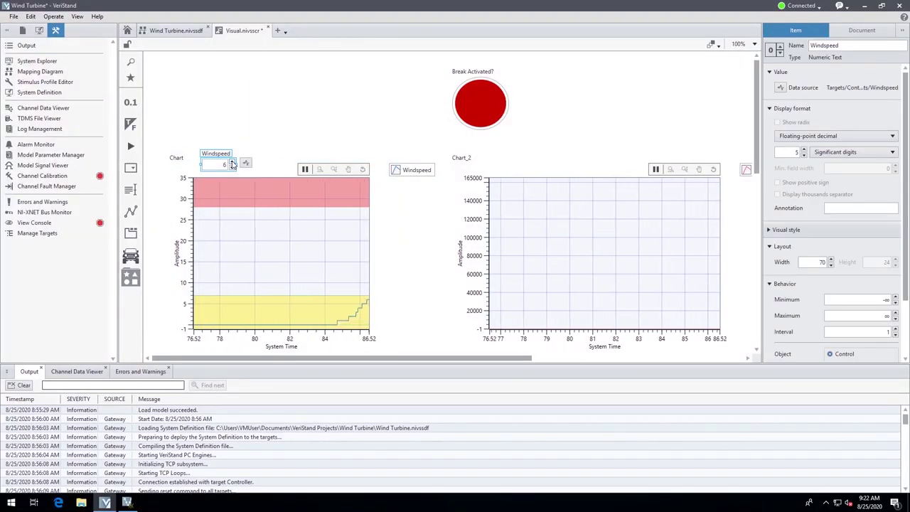
left_click(232, 163)
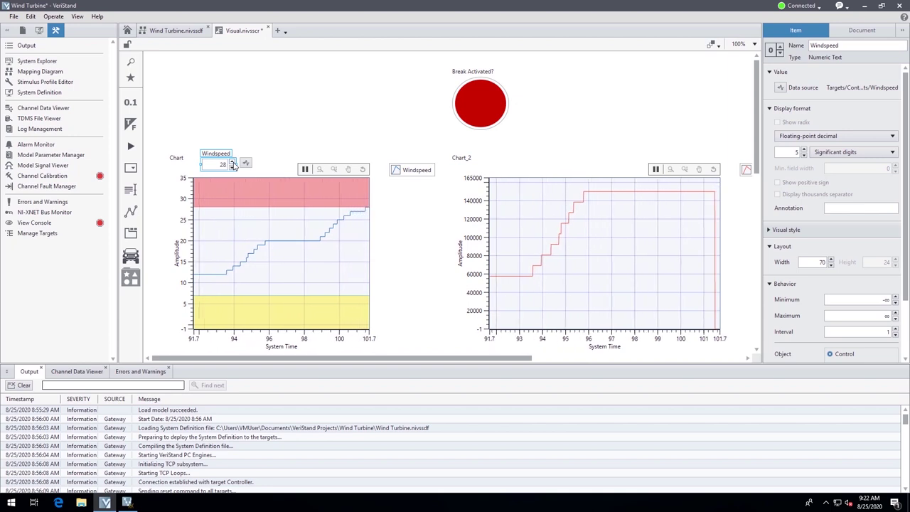
left_click(233, 165)
left_click(505, 126)
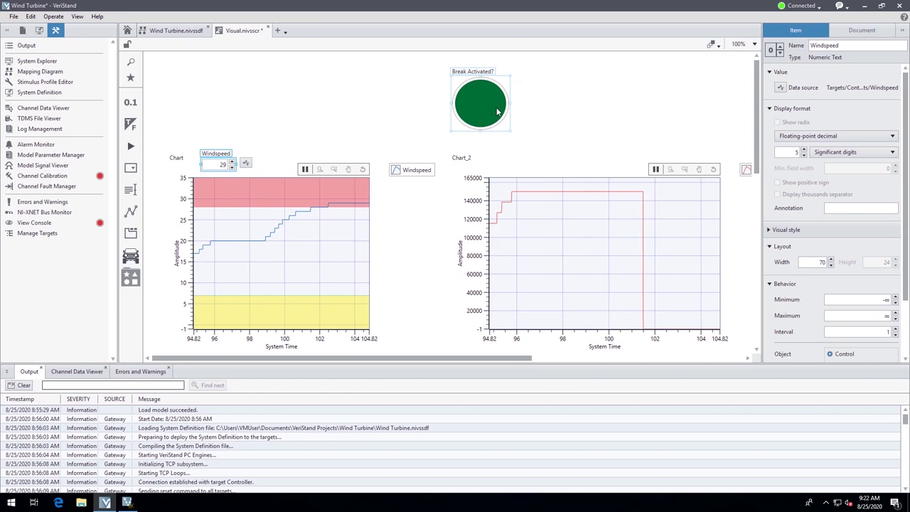
left_click(521, 94)
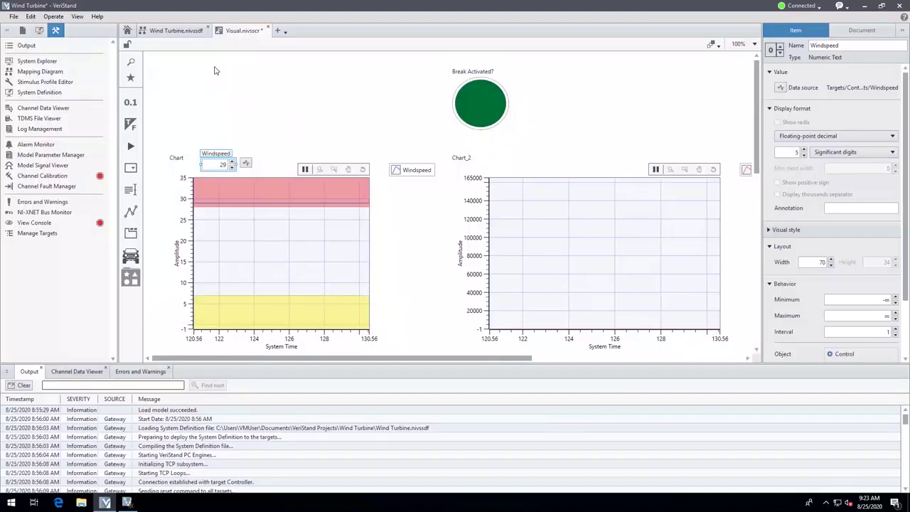
left_click(192, 32)
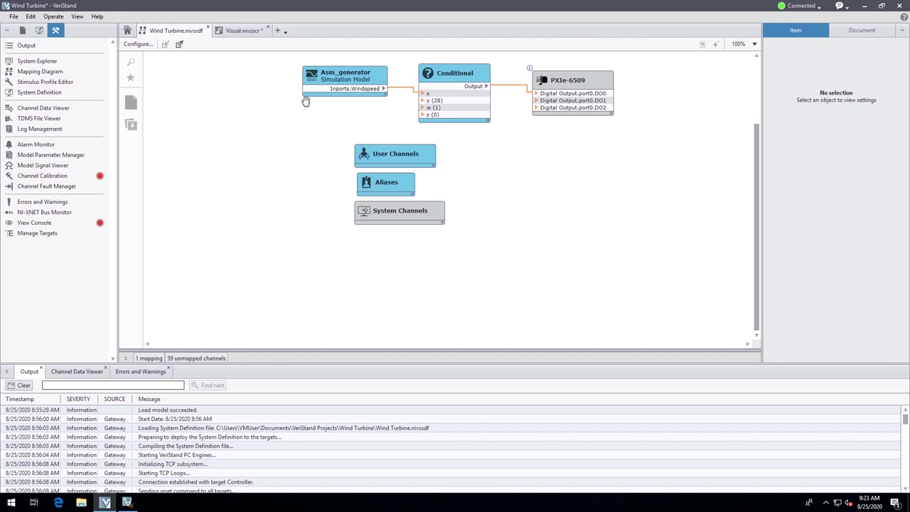